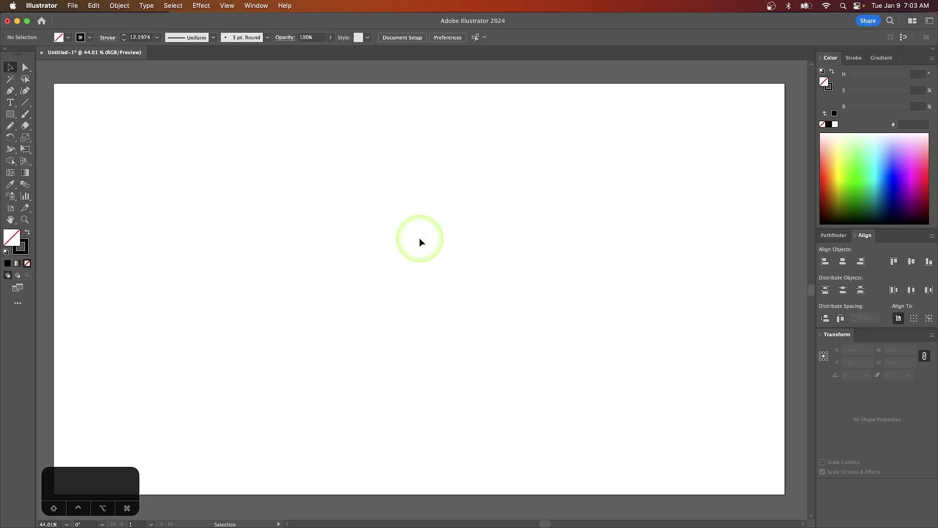
Draw a looping cursive L with a curving tail in one freehand Pencil stroke.
key(n)
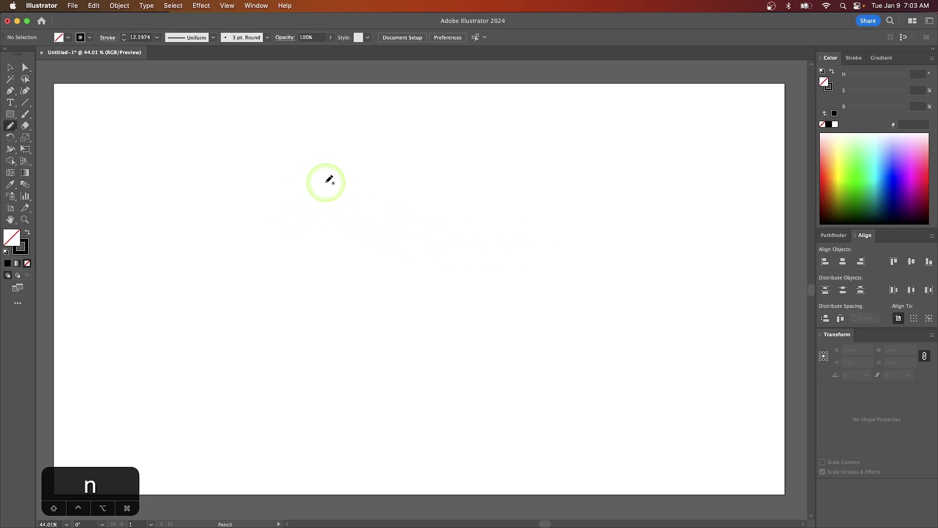
drag(325, 182, 360, 246)
mouse_move(426, 234)
mouse_down()
mouse_move(398, 164)
mouse_move(406, 237)
mouse_up()
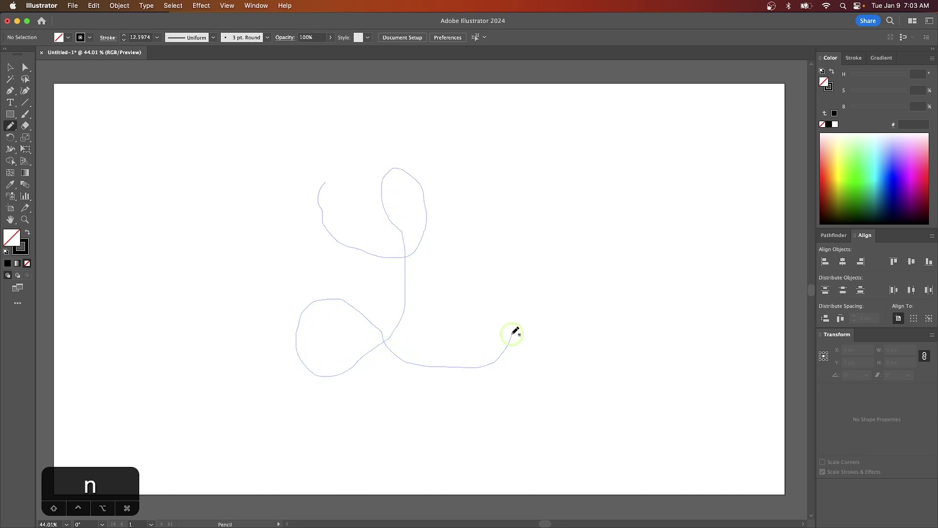
drag(515, 331, 513, 327)
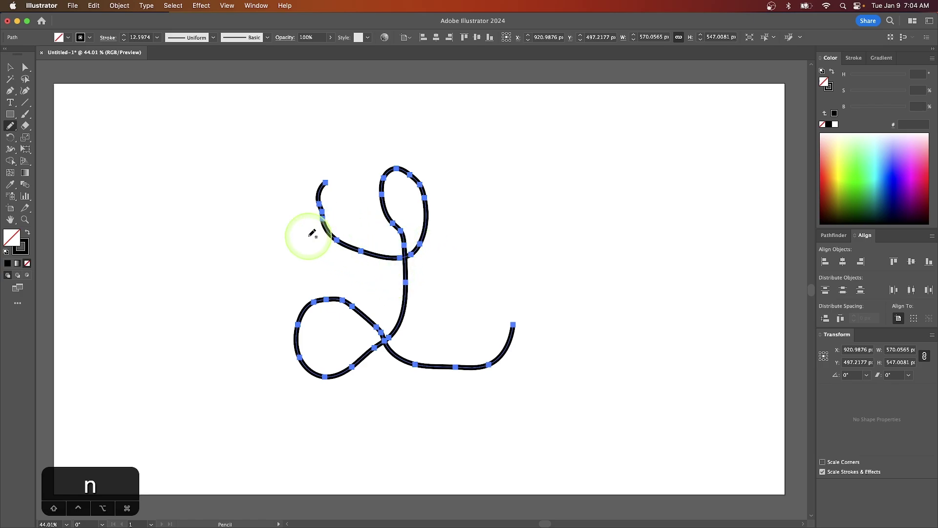
Select the L path as a whole object and reach Object > Path > Smooth.
click(11, 67)
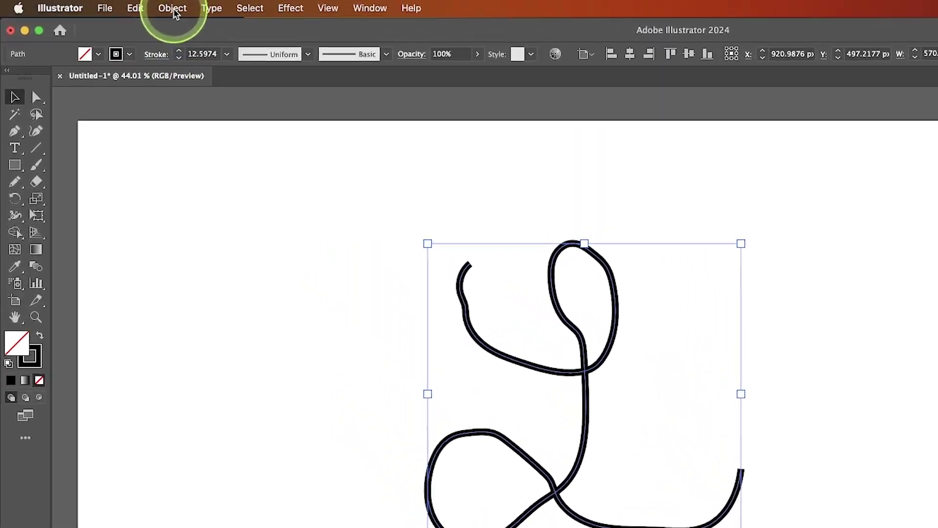
click(174, 13)
mouse_move(116, 261)
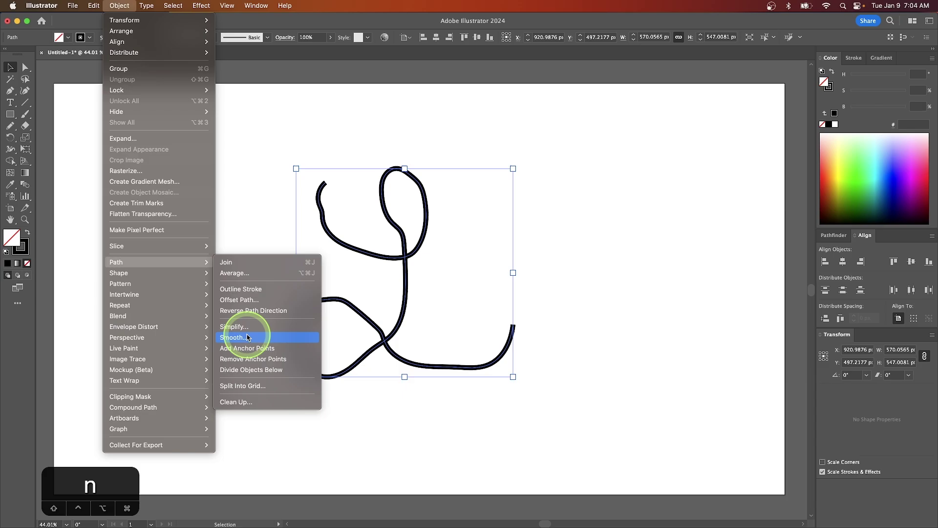
Raise smoothing, try auto-smooth, and settle at 89% so the loops and tail flow evenly.
click(240, 338)
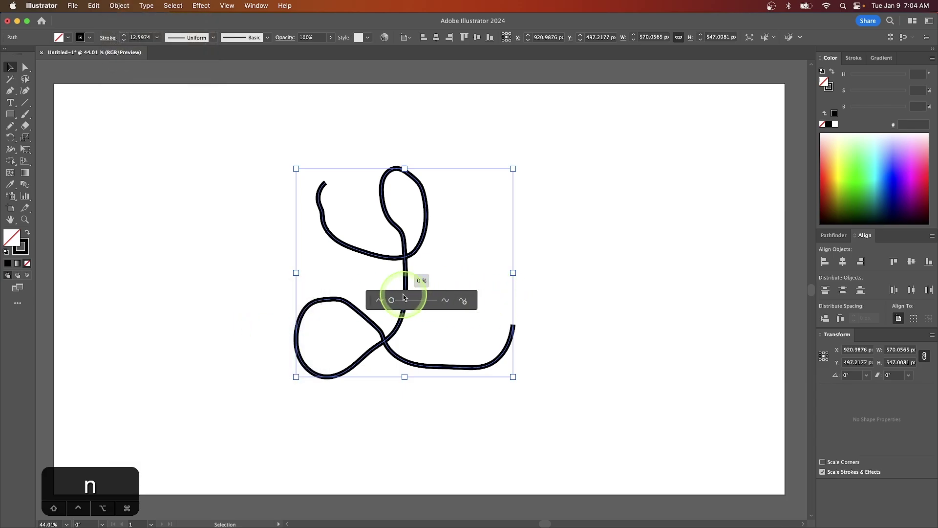
mouse_move(405, 297)
mouse_down()
mouse_move(372, 299)
mouse_move(468, 243)
mouse_up()
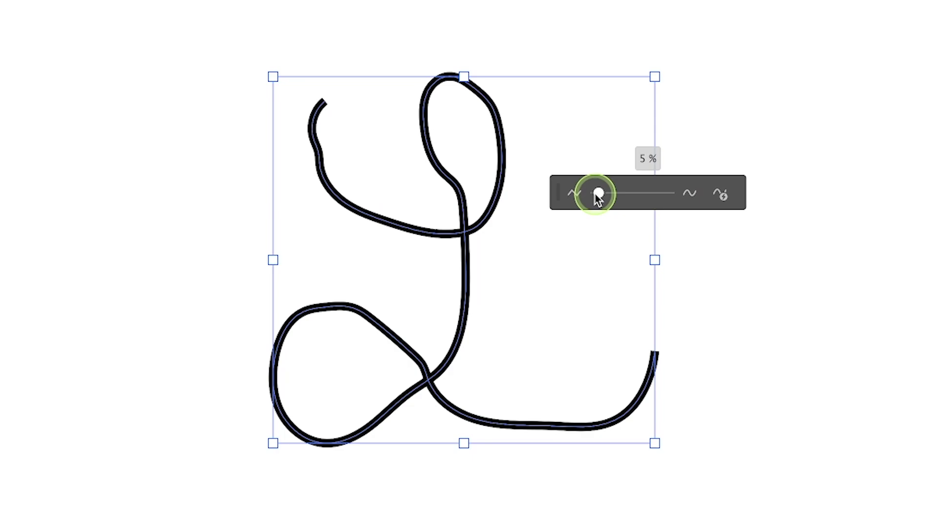
mouse_move(595, 193)
mouse_down()
mouse_move(671, 197)
mouse_move(645, 195)
mouse_up()
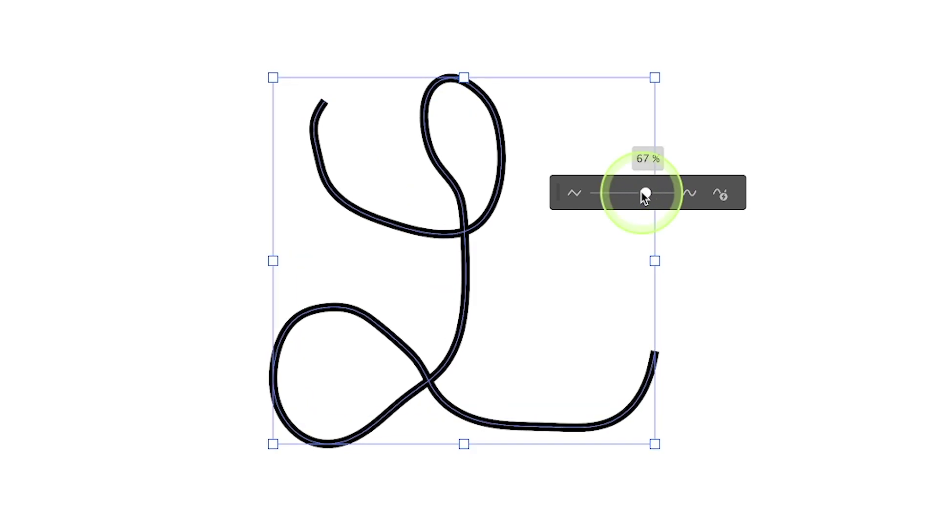
click(721, 195)
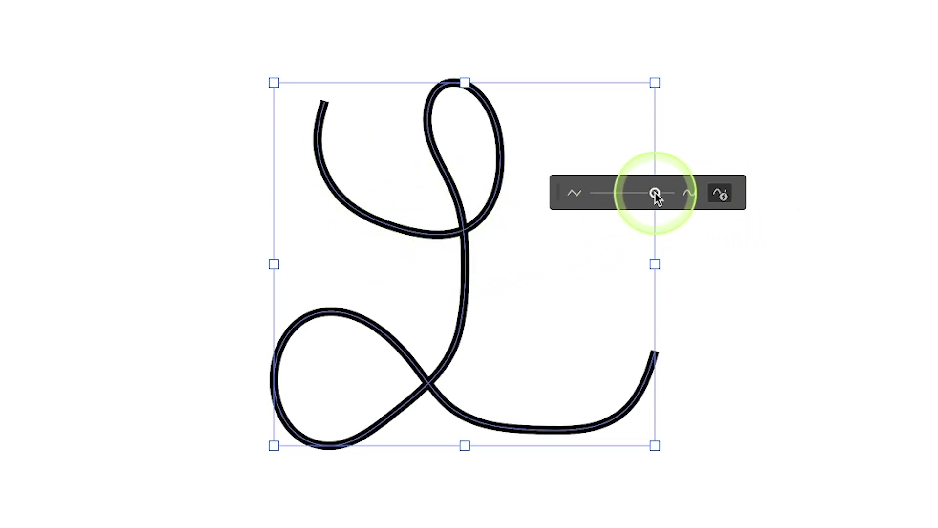
drag(655, 195, 662, 196)
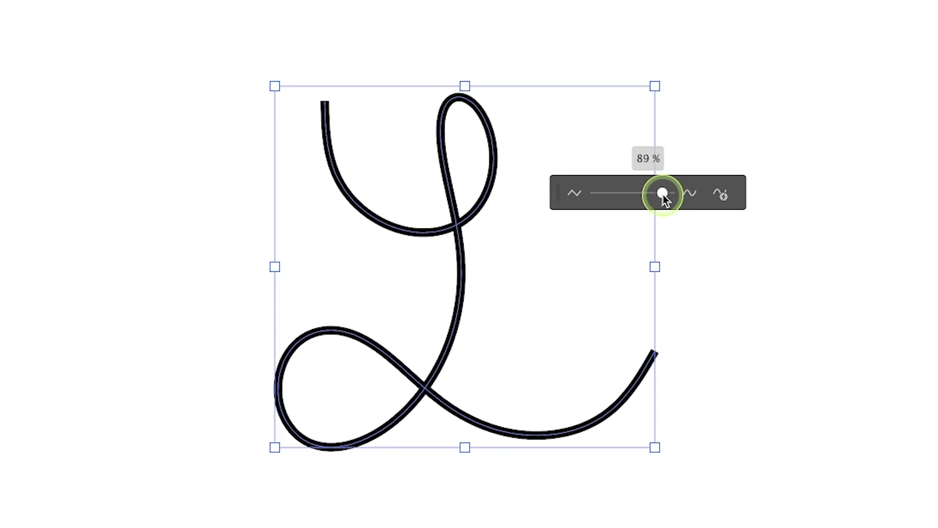
Commit the smoothing, undo and redo to compare with the rough L, then deselect.
key(n)
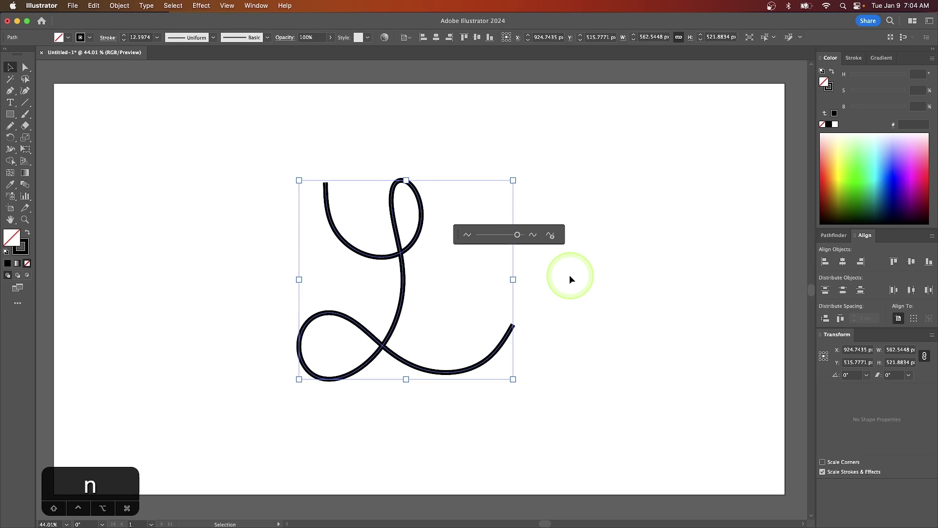
key(Escape)
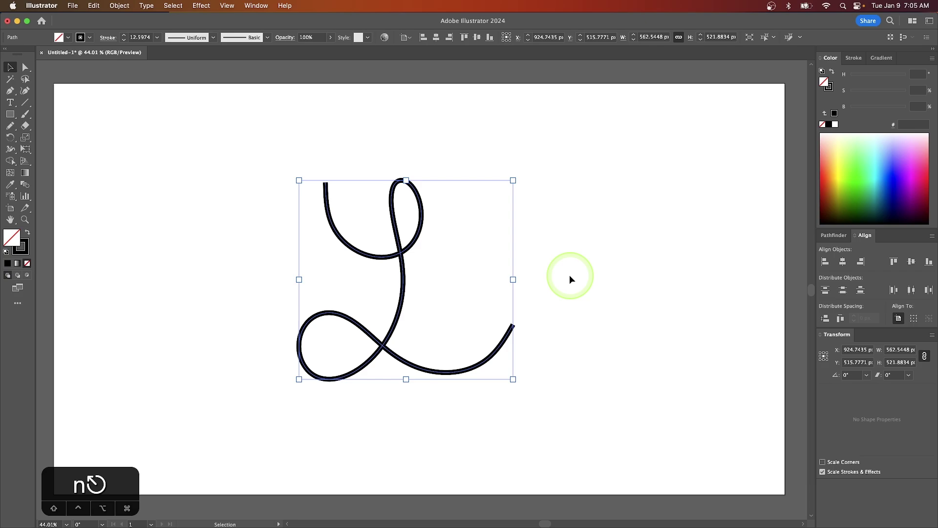
key(super+z)
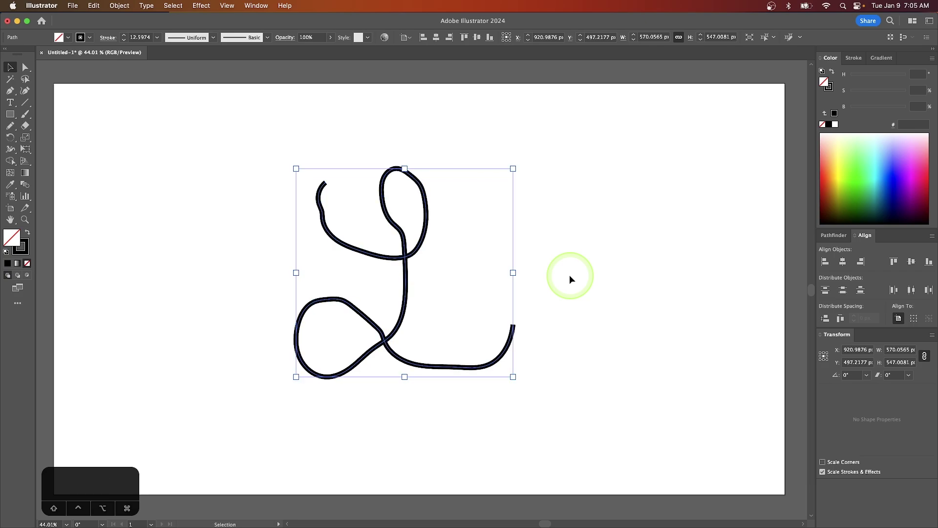
key(super+shift+z)
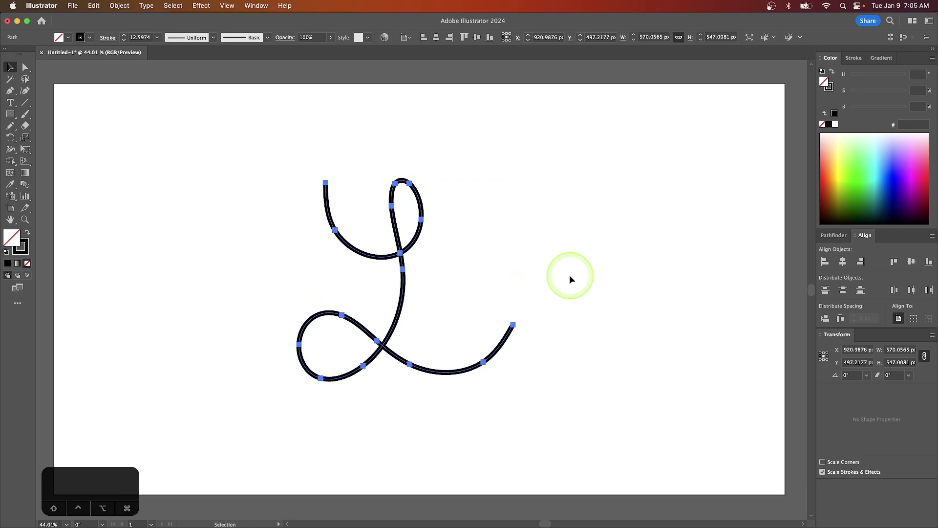
click(570, 275)
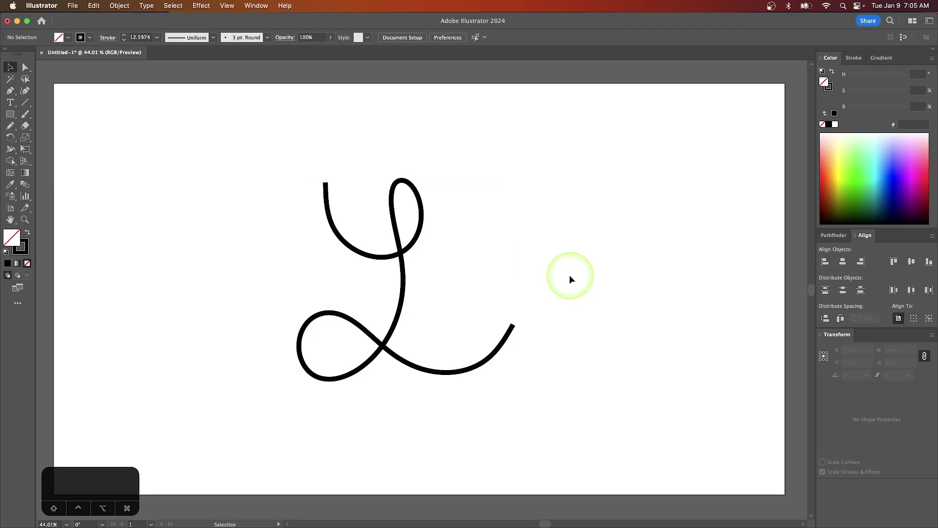